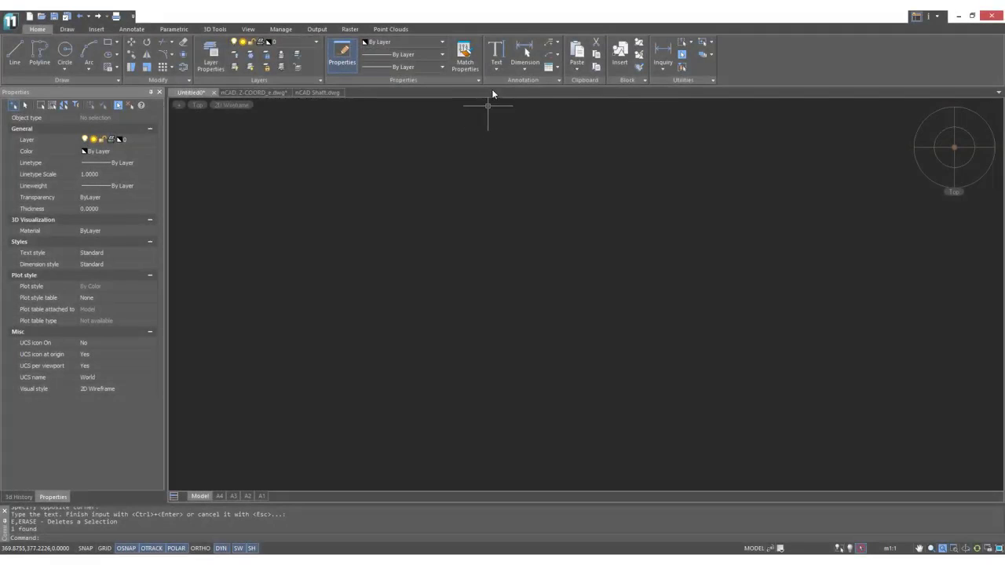
- Create a multiline text block in the empty drawing area with the copied wet tap notes pasted in, and widen its frame
click(496, 69)
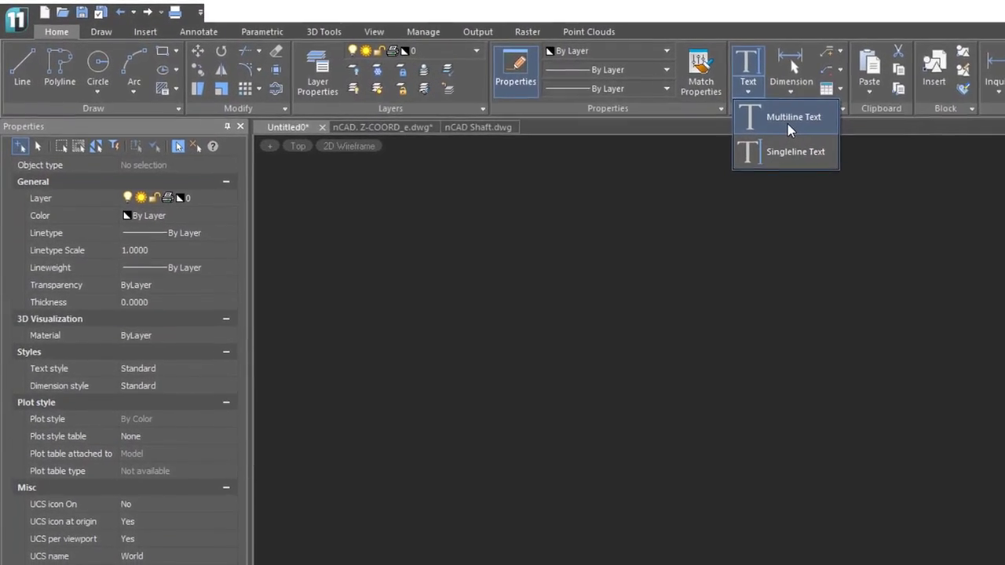
click(741, 115)
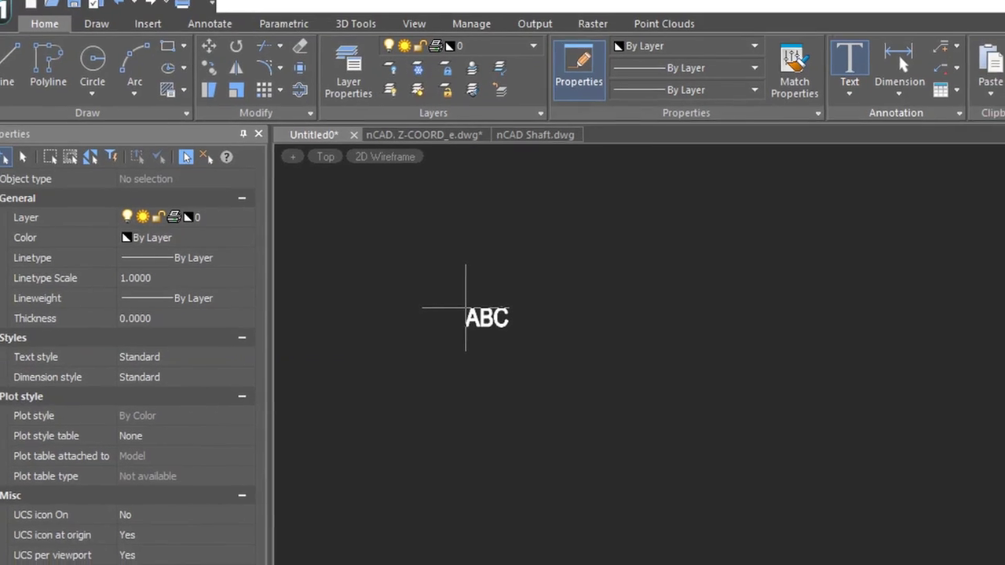
click(103, 149)
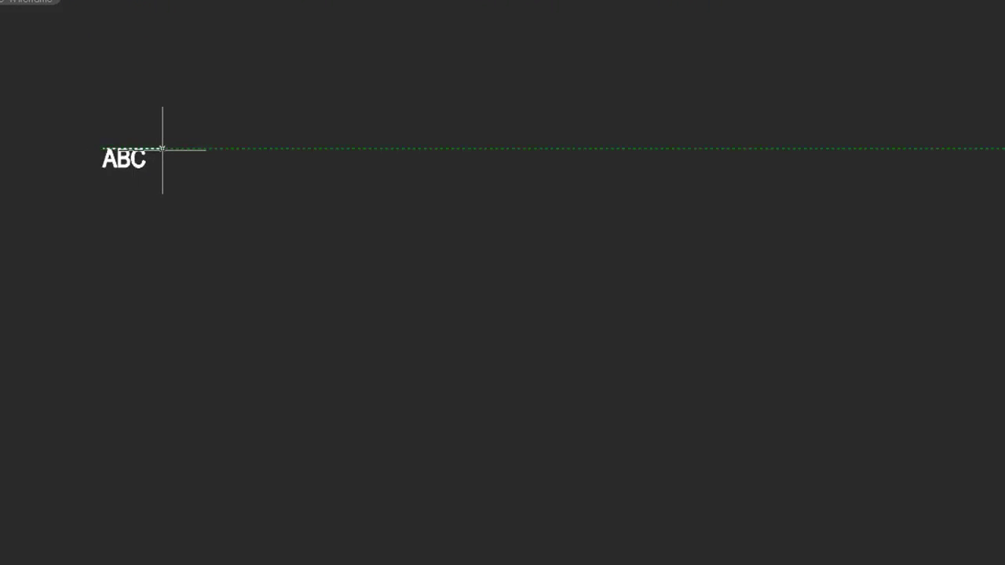
click(880, 148)
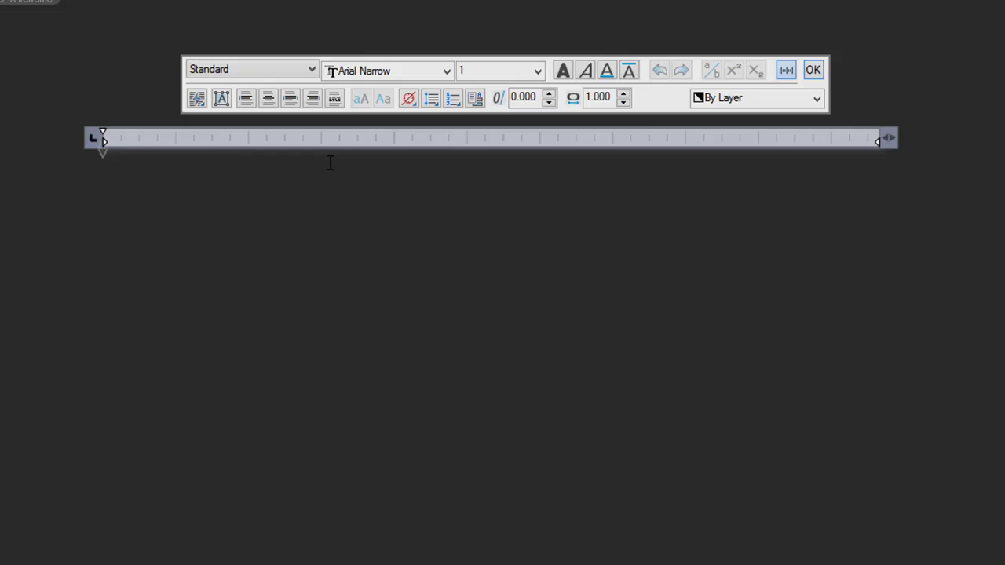
key(ctrl+v)
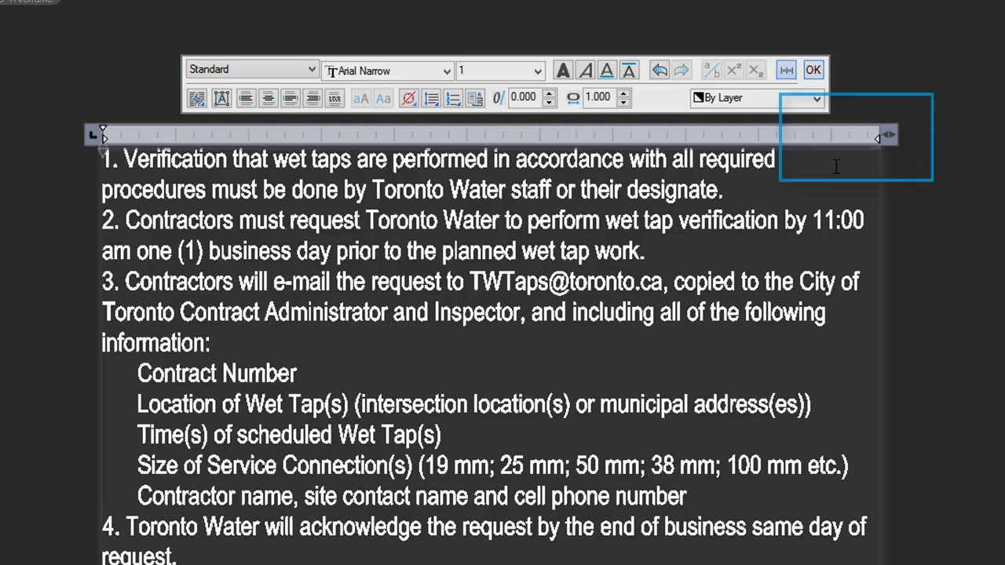
drag(876, 140, 997, 157)
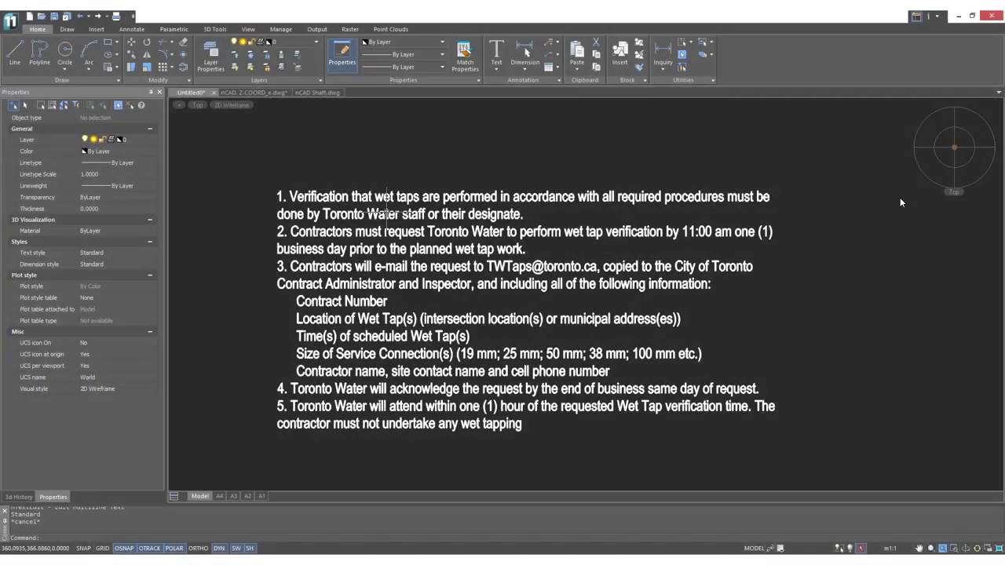
- Reopen the multiline text for editing and replace the word "wet" in note 1 with "dry"
double_click(383, 226)
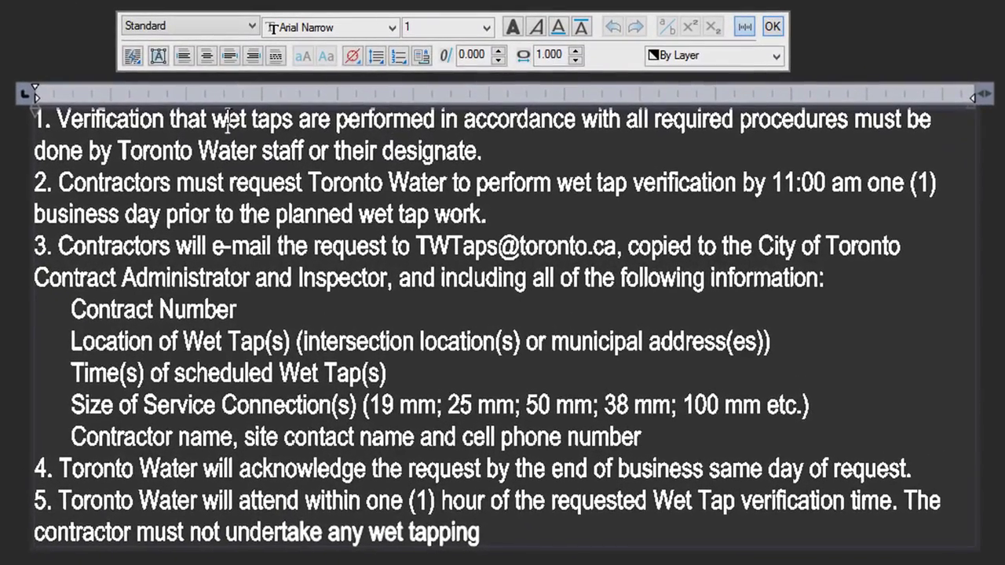
double_click(229, 119)
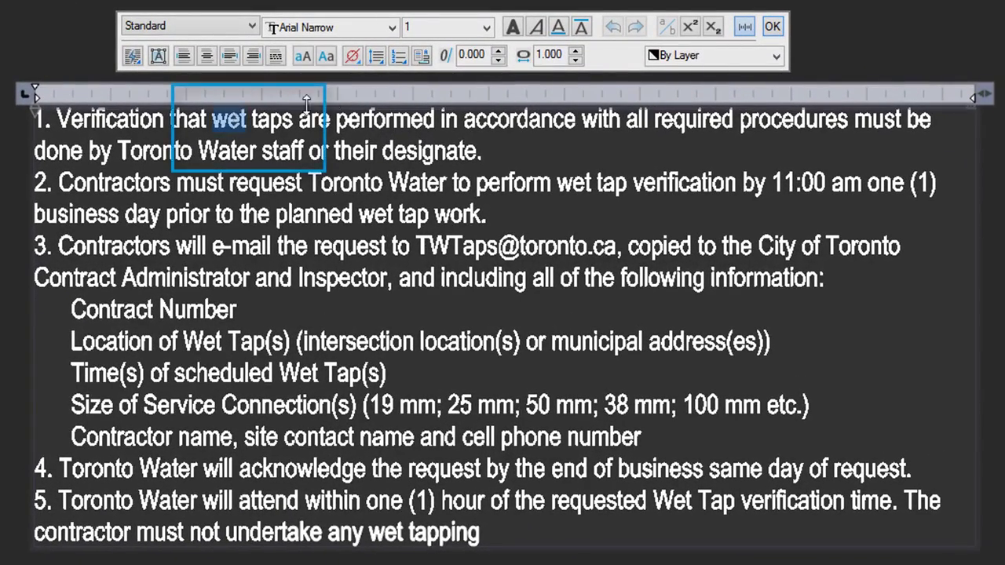
text(dry)
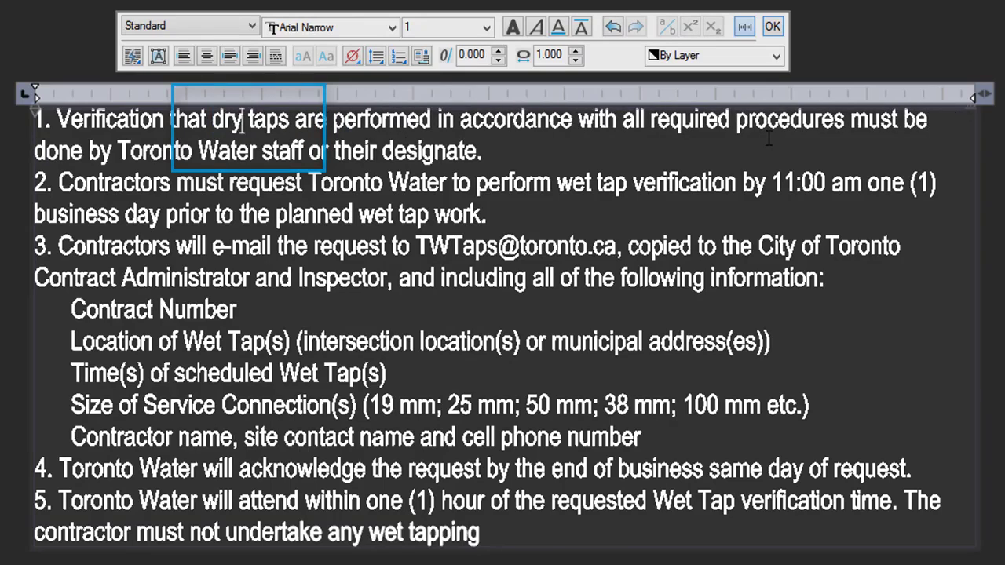
- Color the whole paragraph of note 1 red
triple_click(754, 145)
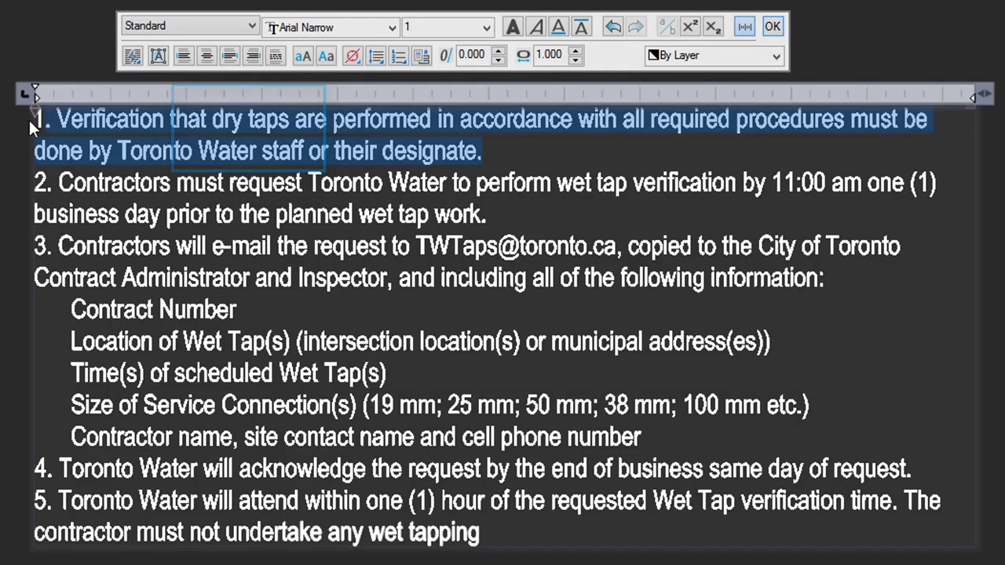
click(767, 55)
click(705, 102)
click(527, 226)
- Make "Toronto Water" in note 2 bold and underline the e-mail address in note 3
drag(307, 184, 447, 185)
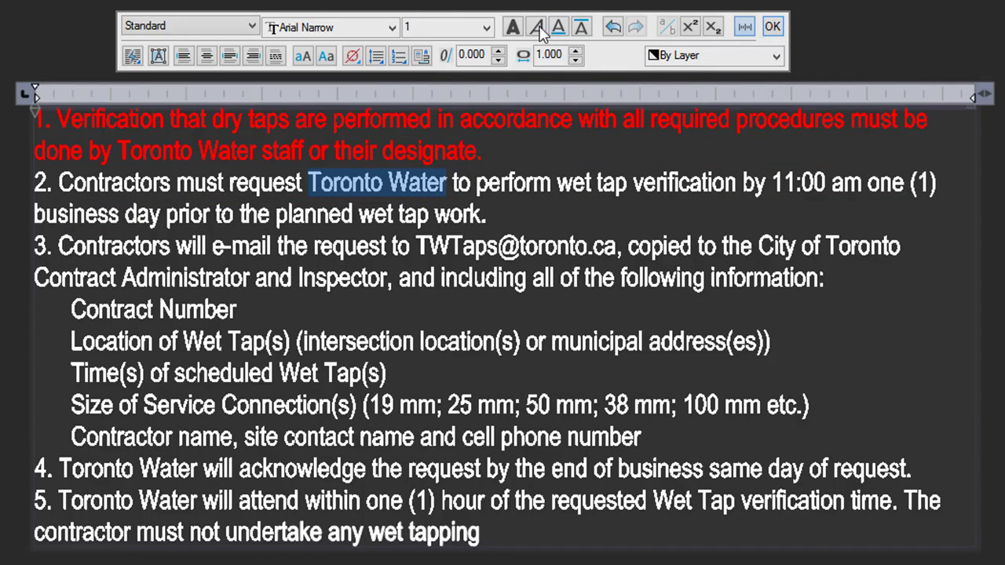
click(511, 27)
drag(617, 246, 416, 246)
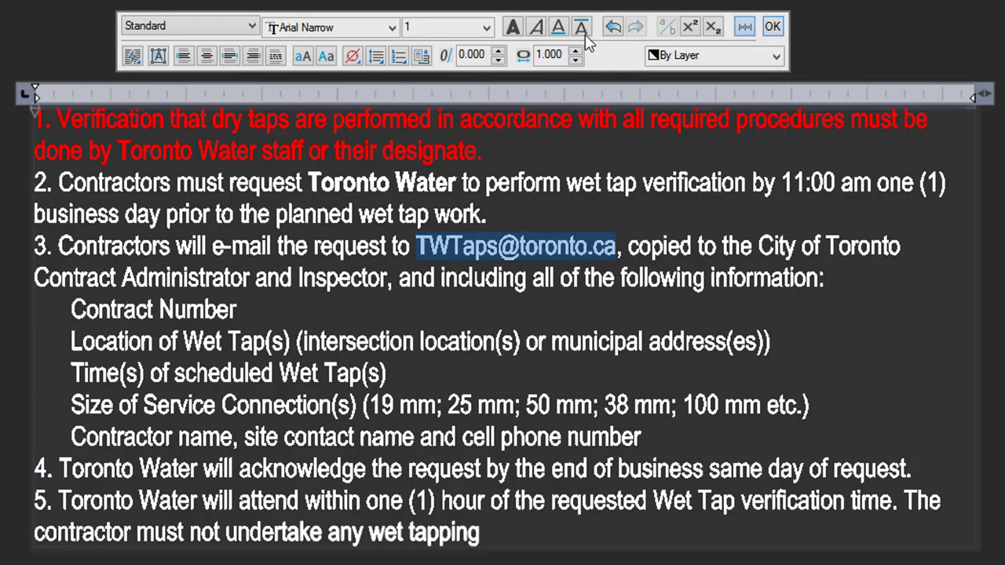
click(558, 28)
- Format the parenthesized size list "(19 mm; 25 mm; 50 mm; 38 mm; 100 mm etc.)" as superscript
drag(809, 405, 363, 405)
click(690, 27)
click(685, 408)
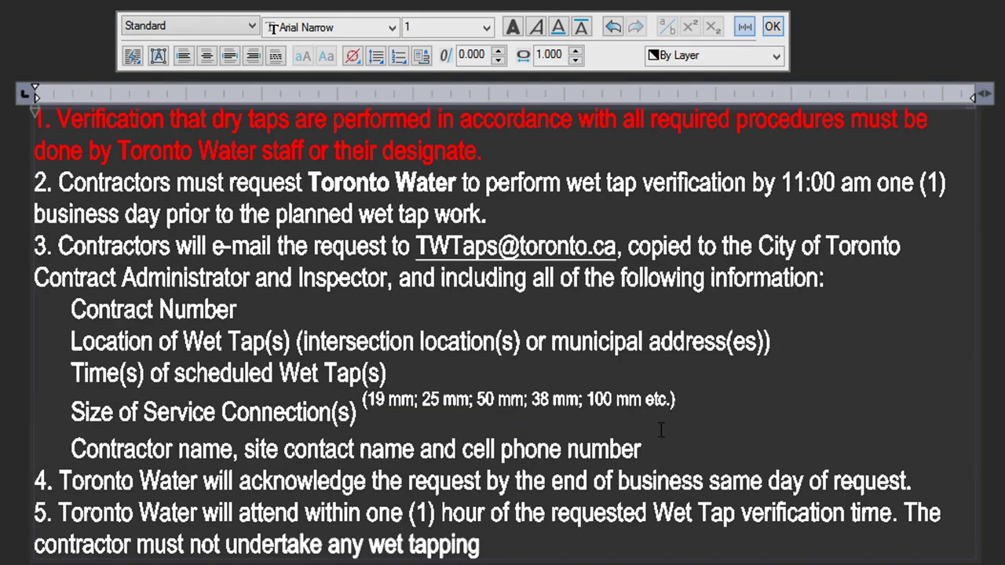
- Change the font of note 2 to Broadway
drag(487, 214, 34, 174)
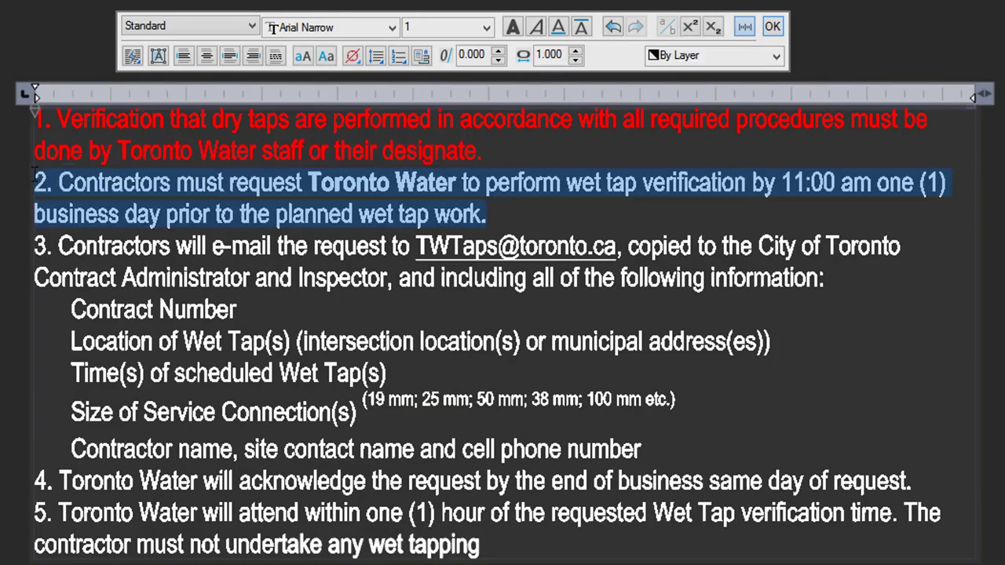
click(391, 29)
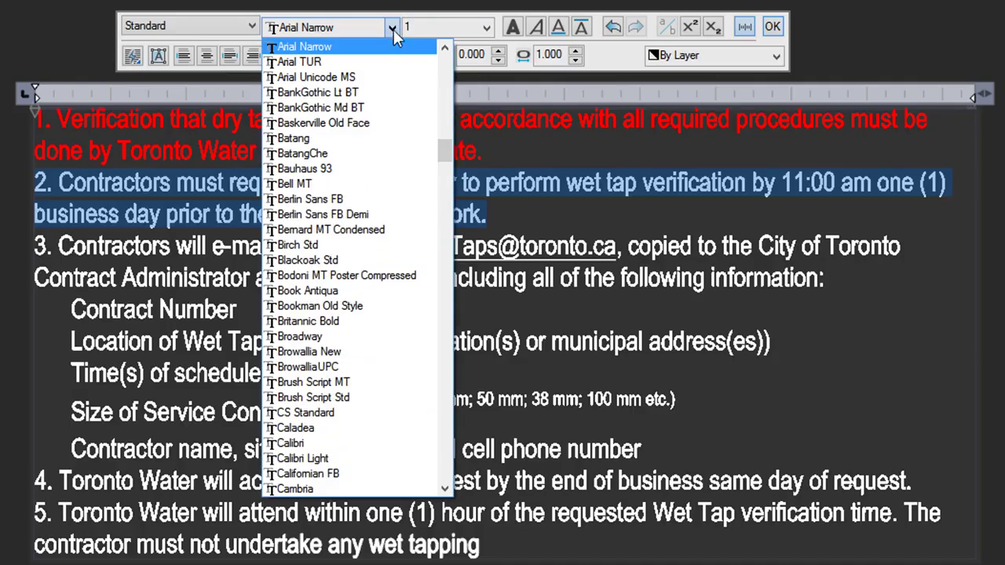
click(350, 336)
click(350, 362)
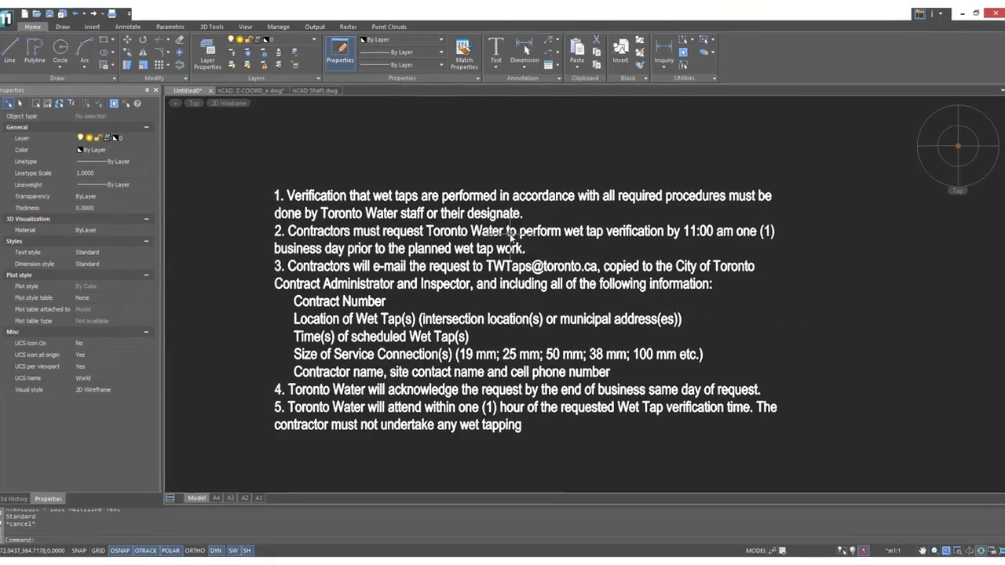
- Reopen the notes for editing, try the Center middle and Right bottom text attachments, and restore Left top
double_click(511, 238)
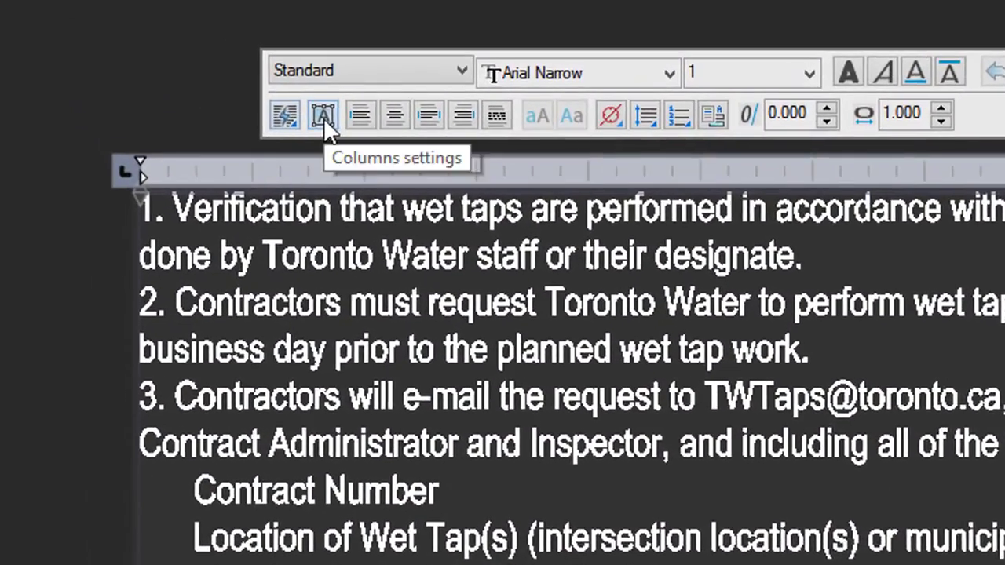
click(324, 118)
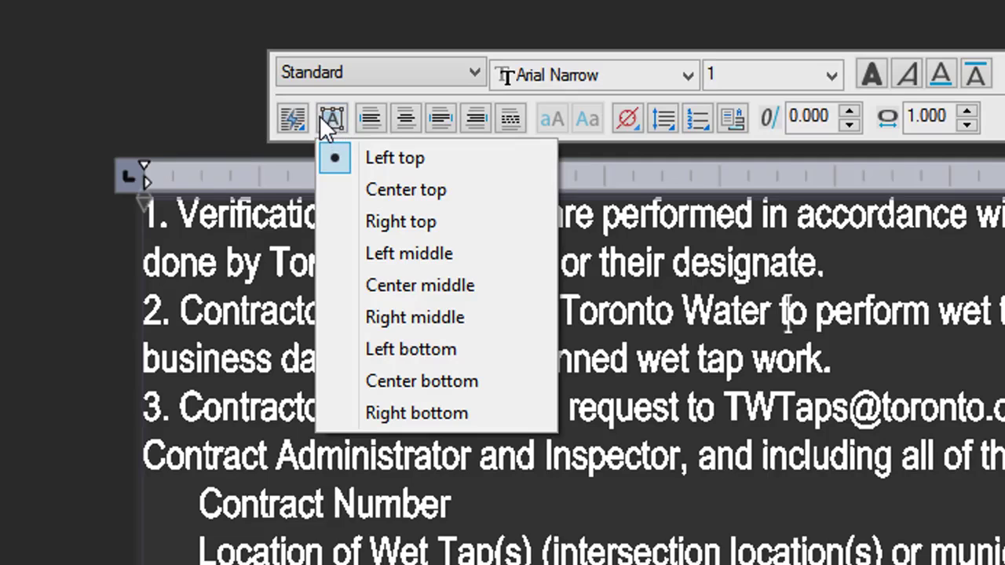
click(423, 285)
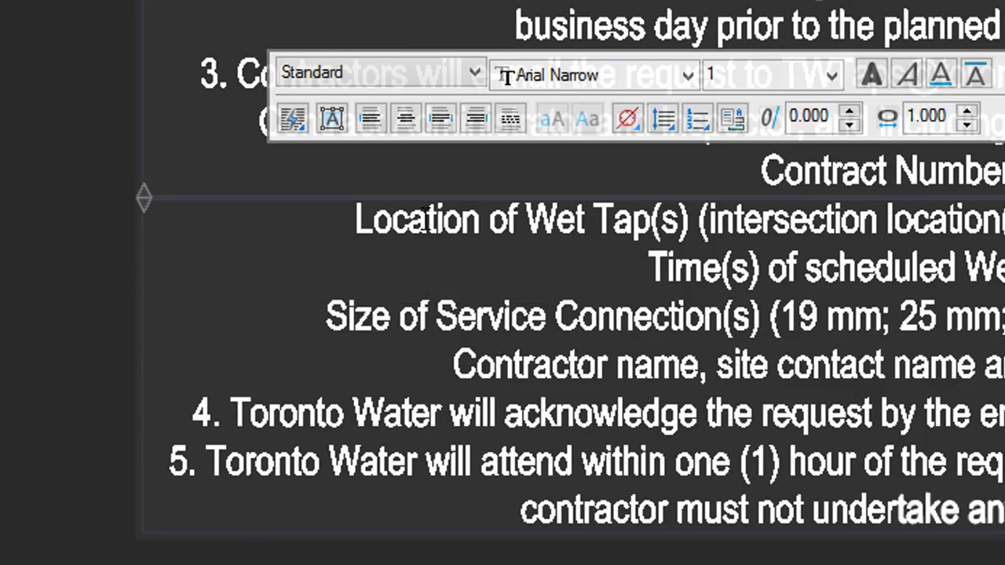
click(332, 121)
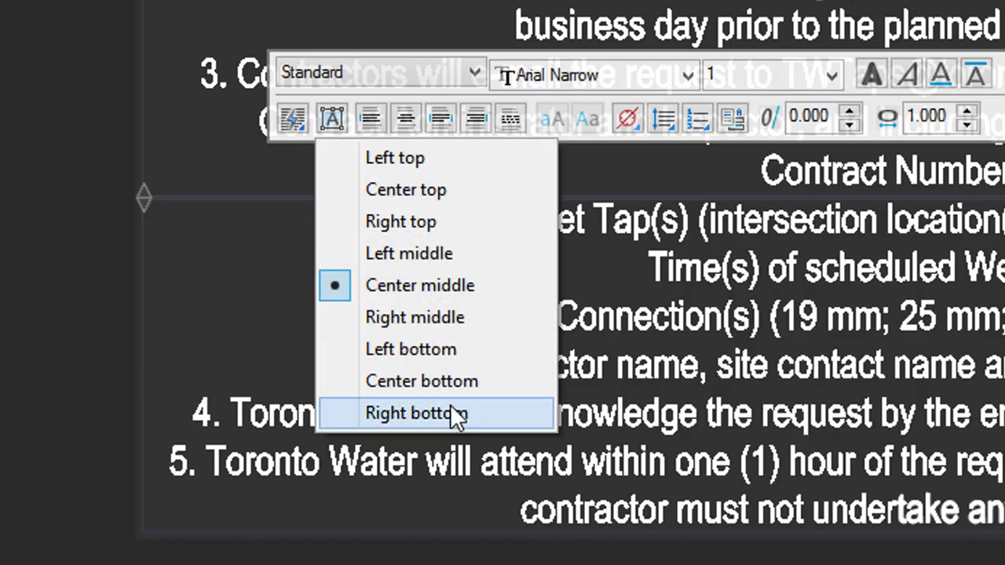
click(454, 413)
click(332, 118)
click(342, 157)
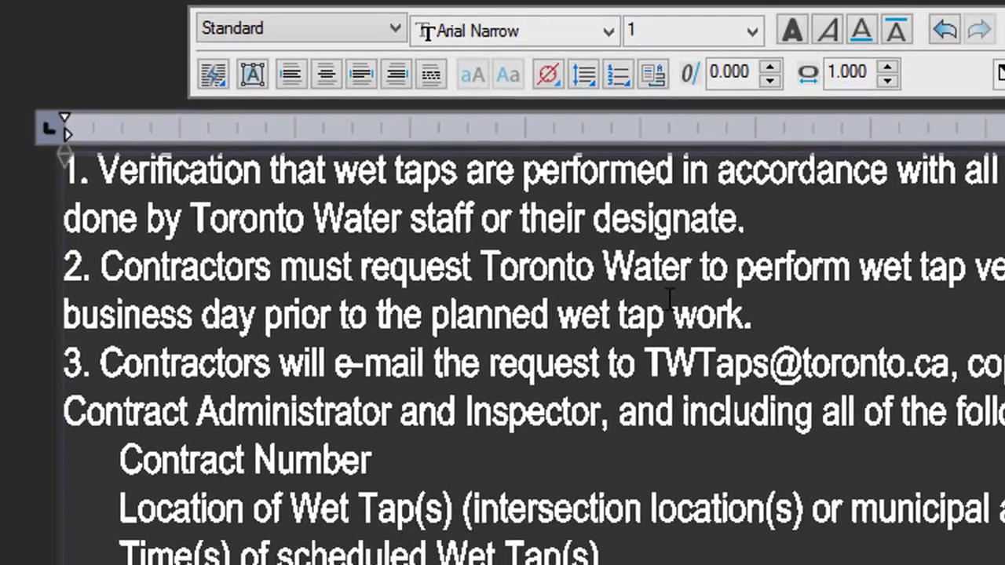
- Try right and center alignment on notes 1 and 2, and leave them left-aligned in uppercase
drag(817, 346, 129, 192)
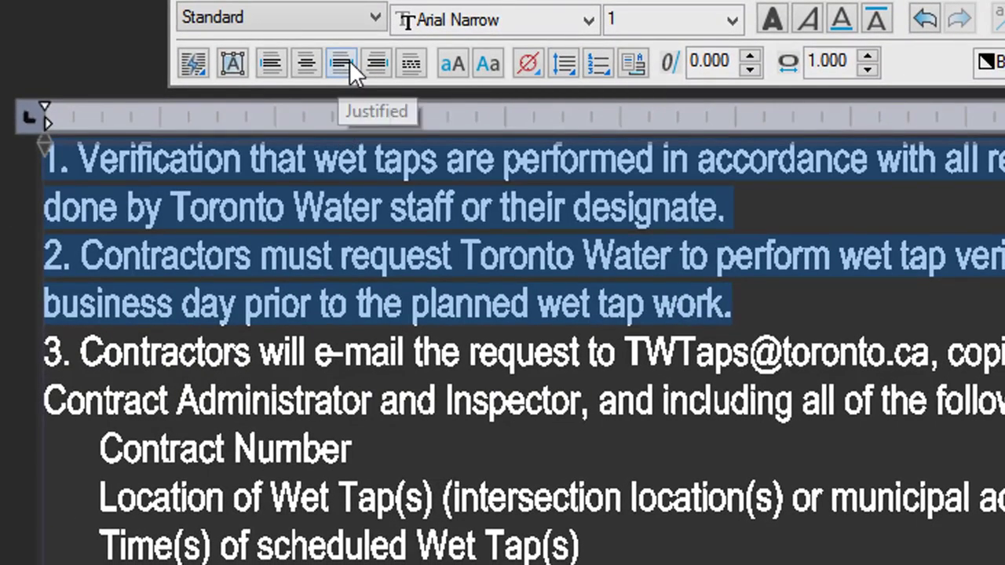
click(376, 64)
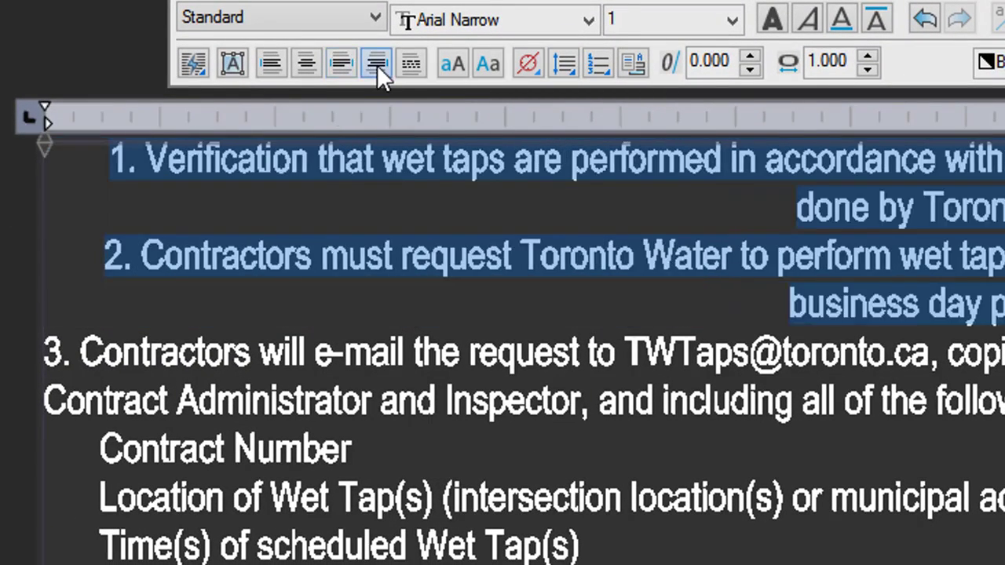
click(304, 58)
click(268, 60)
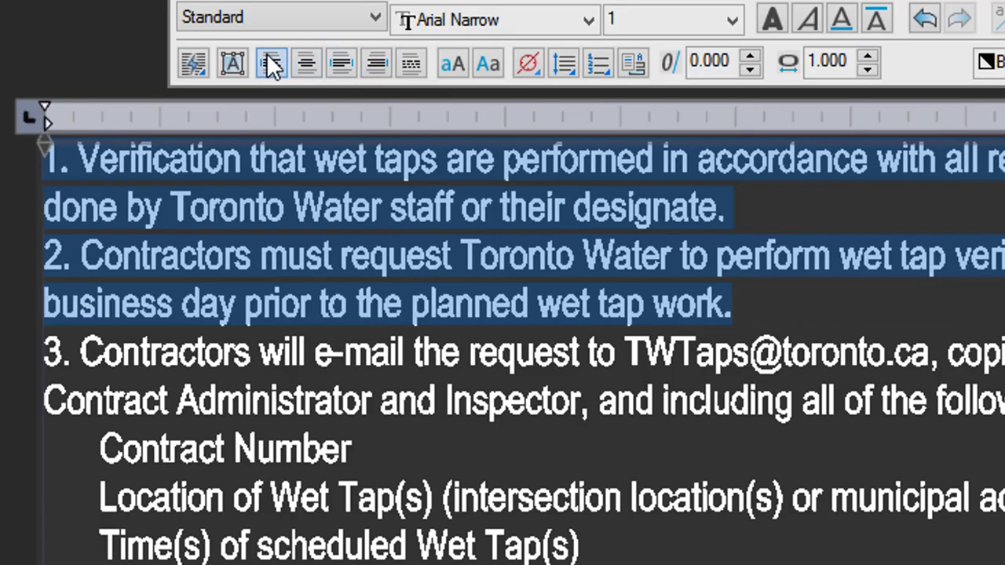
click(450, 63)
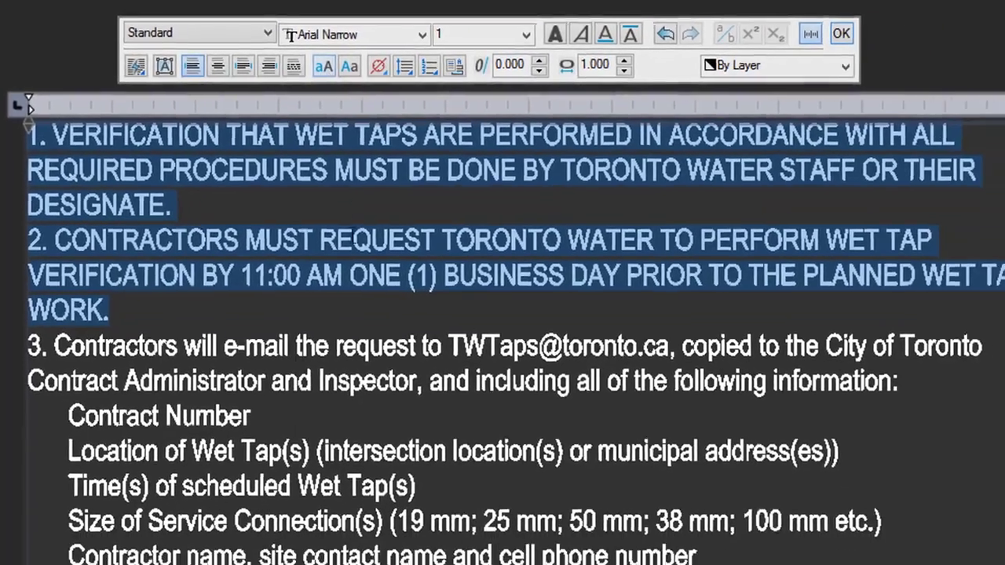
- Format the five items from "Contract Number" to "Contractor name" under note 3 as a bulleted list and indent their first lines
click(169, 399)
drag(167, 399, 179, 535)
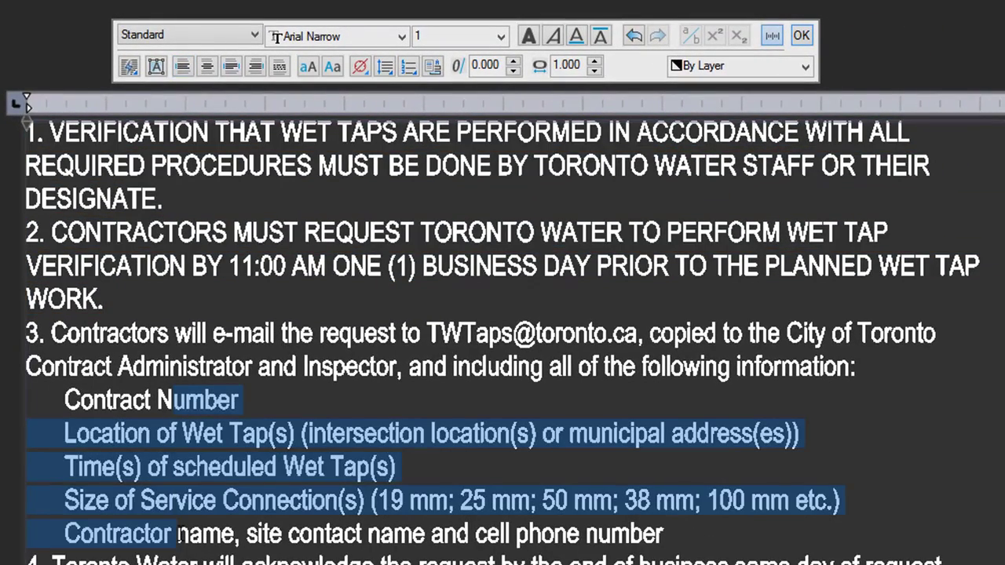
click(410, 66)
click(472, 160)
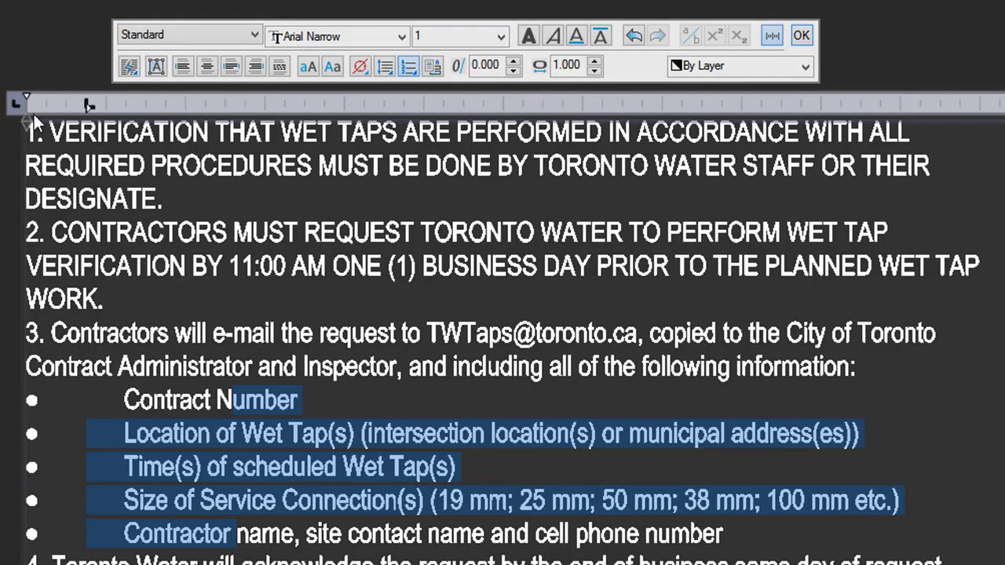
mouse_move(28, 93)
mouse_down()
mouse_move(118, 87)
mouse_move(110, 88)
mouse_up()
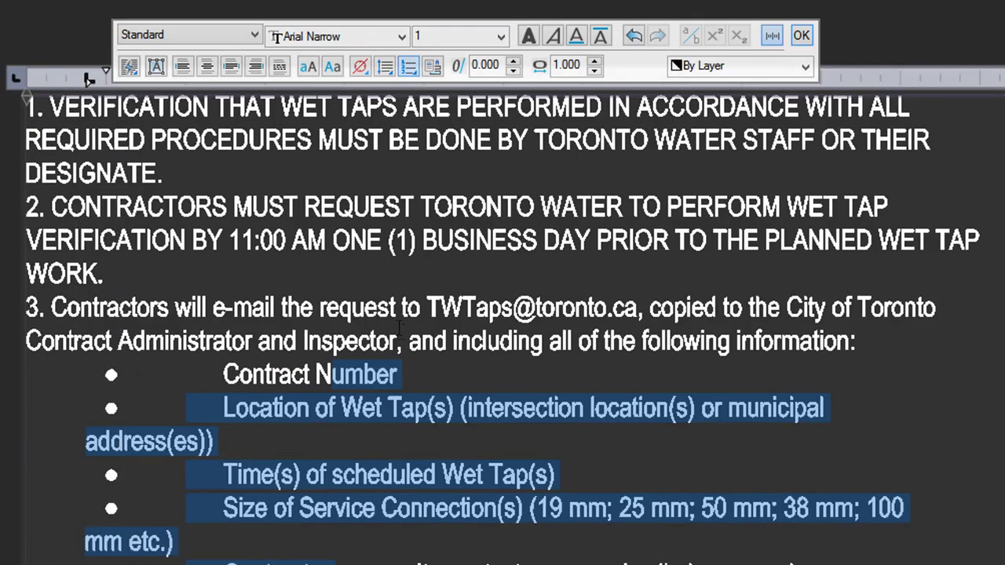
- Change the bulleted items under note 3 to a lowercase lettered list
drag(315, 374, 346, 561)
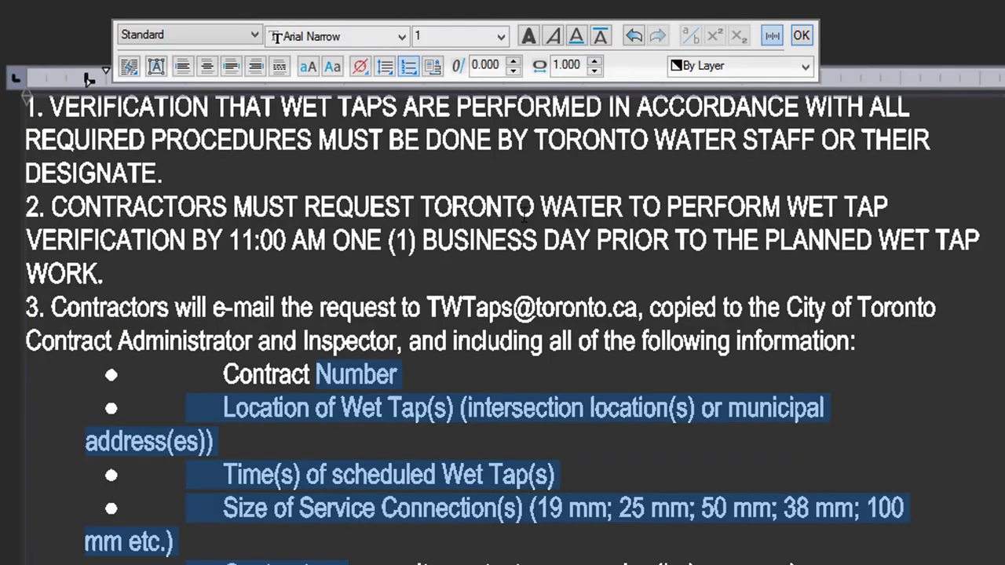
click(408, 69)
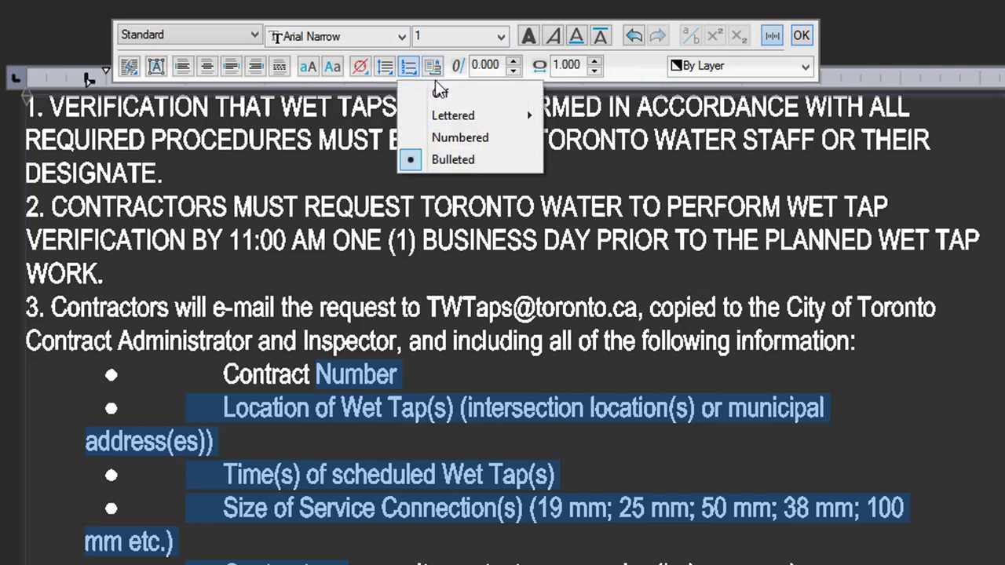
mouse_move(466, 122)
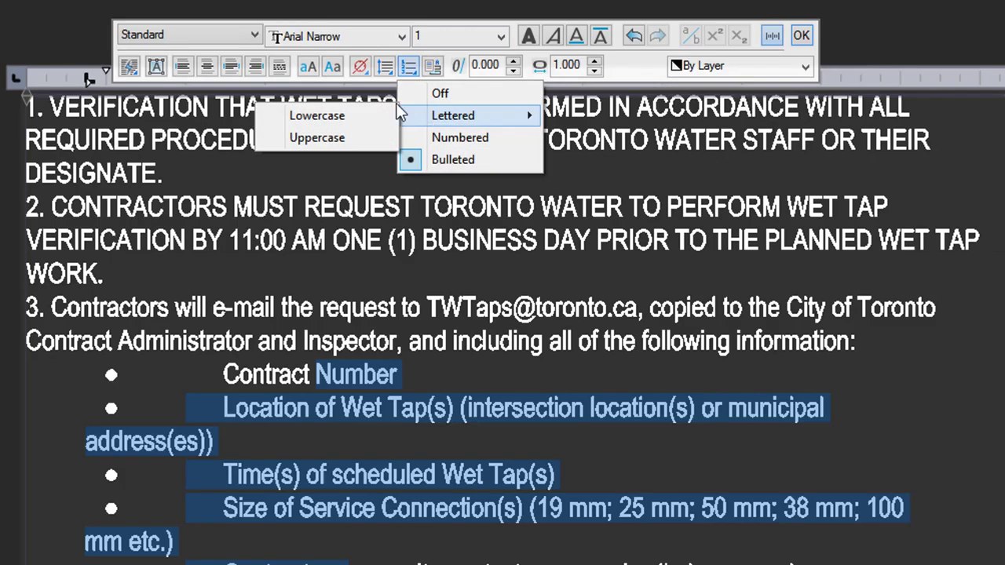
click(339, 113)
- Add a new line below note 2 and insert the degree, Ω and cubed (³) symbols on it
click(338, 274)
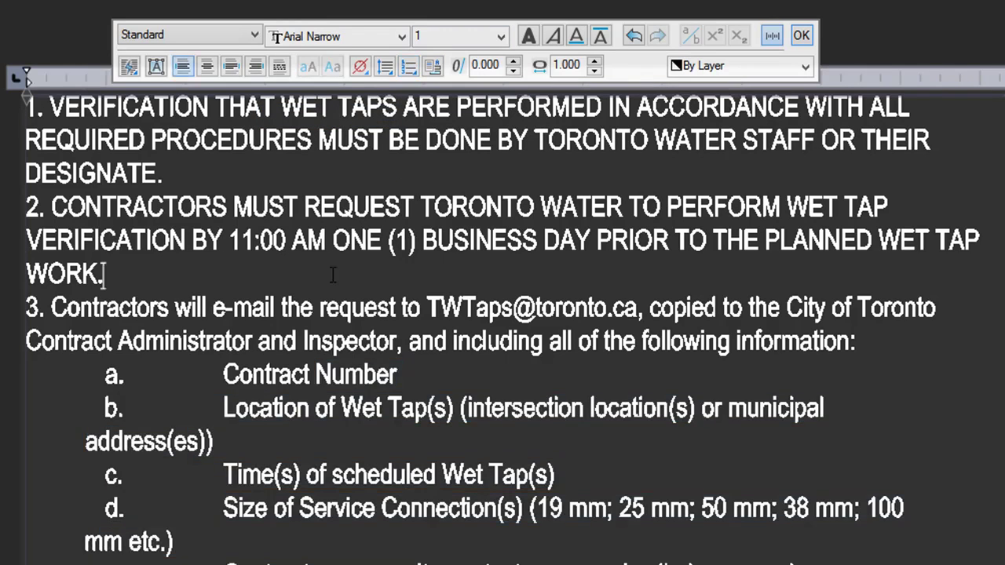
key(Return)
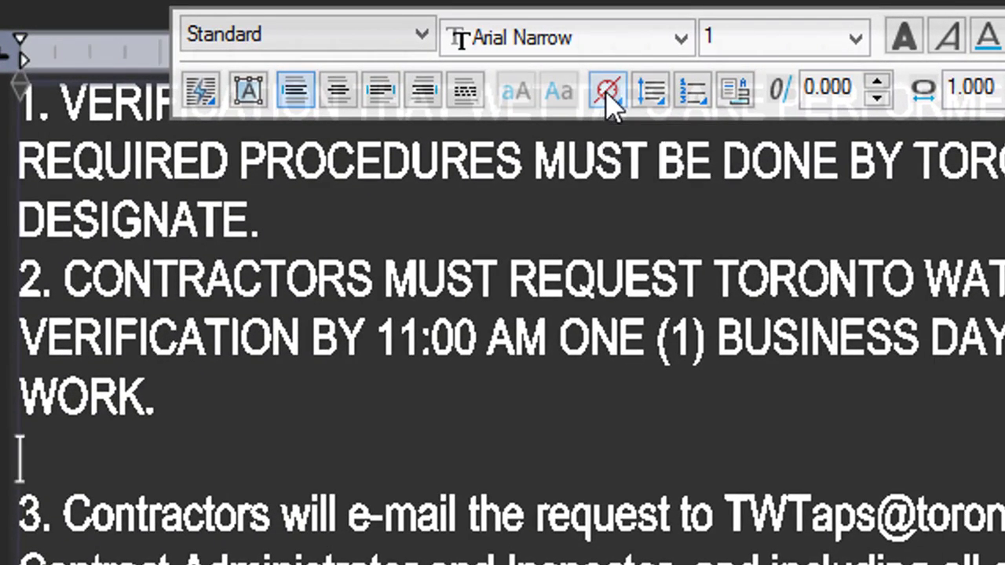
click(607, 92)
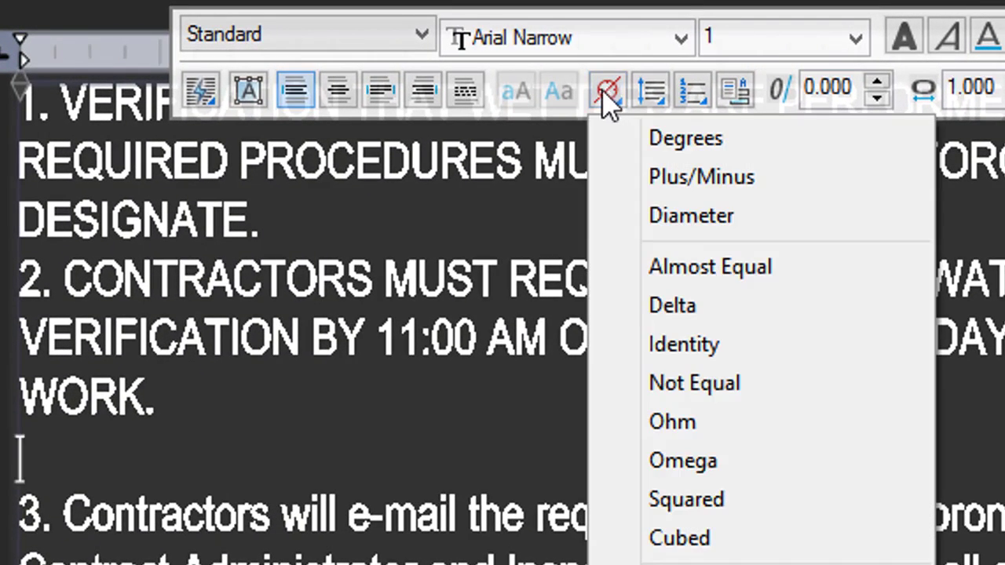
click(647, 139)
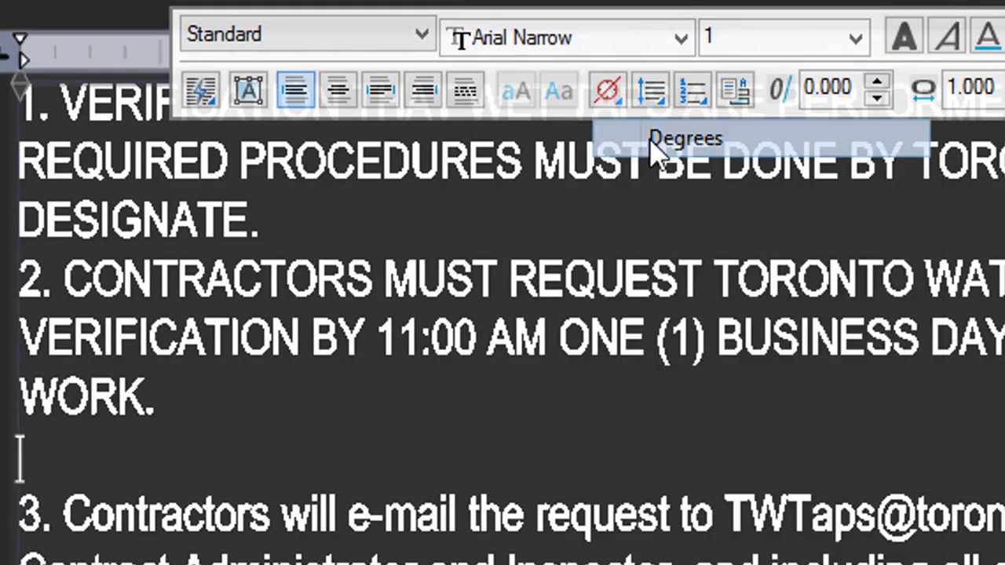
click(608, 94)
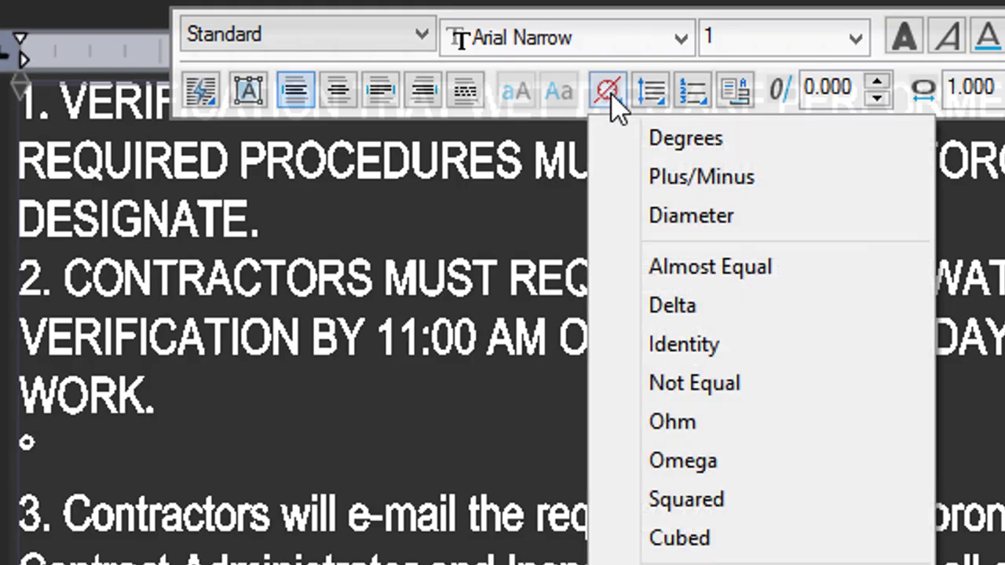
click(652, 340)
click(615, 88)
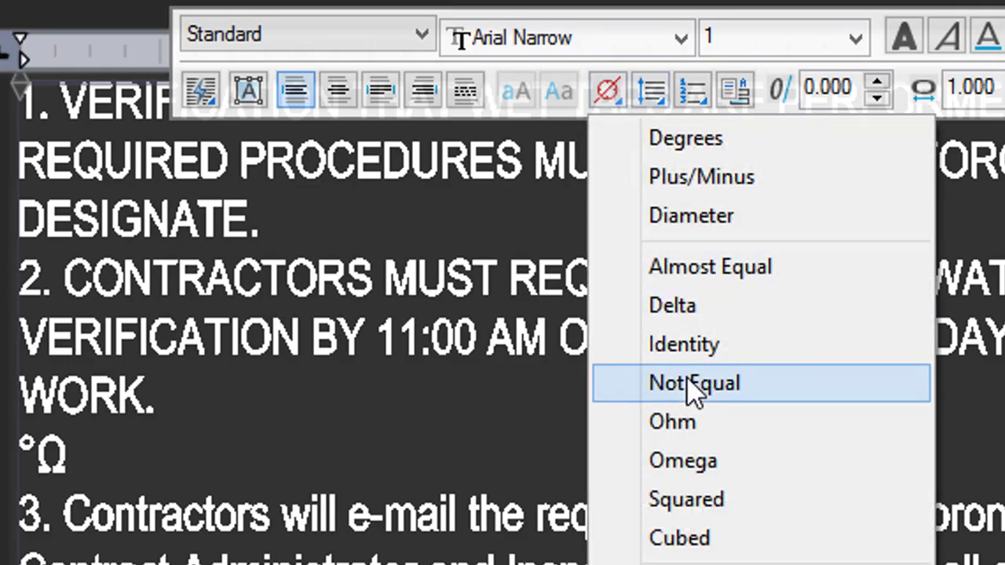
click(717, 509)
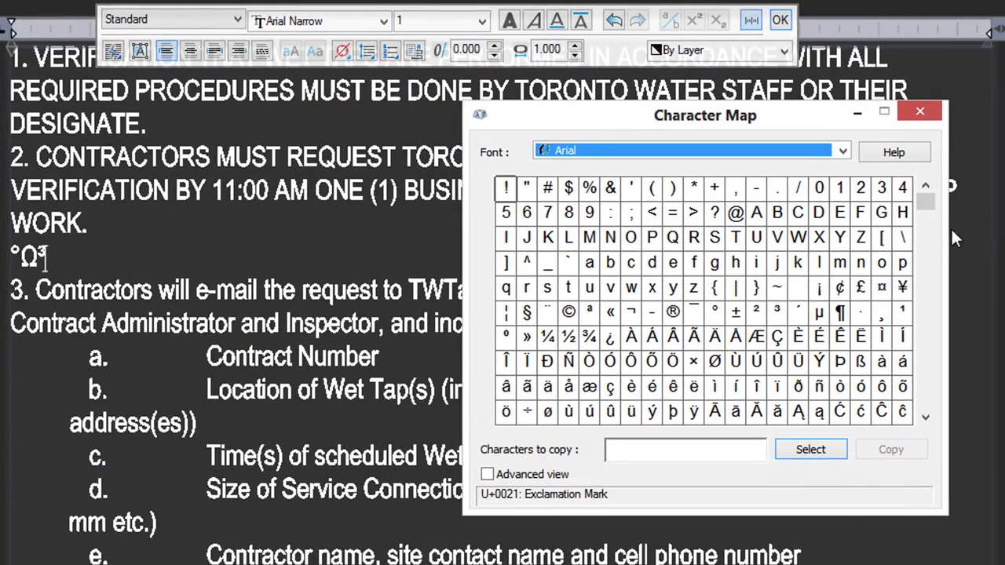
- Set the Character Map font to Wingdings
click(842, 150)
drag(841, 222, 844, 522)
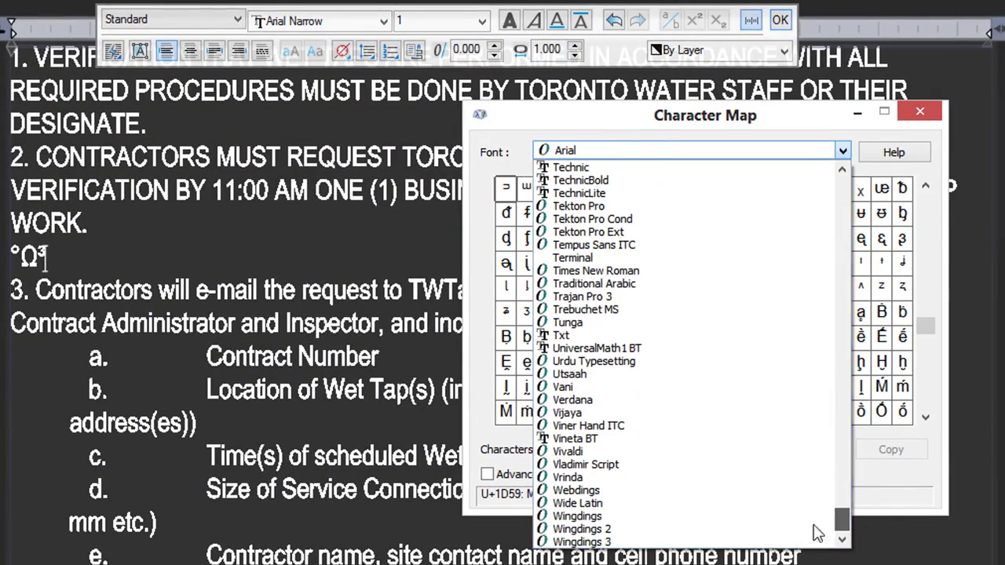
click(706, 515)
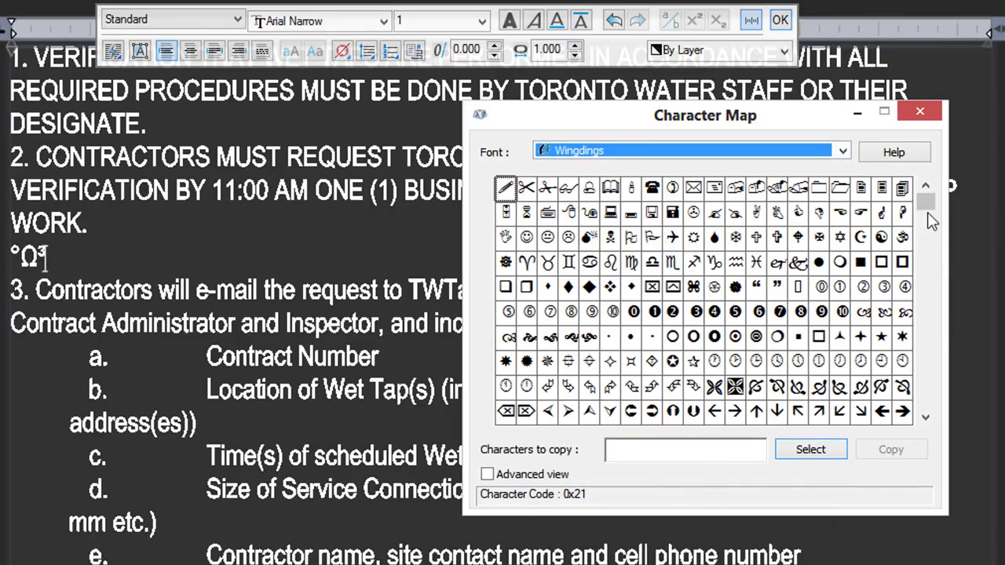